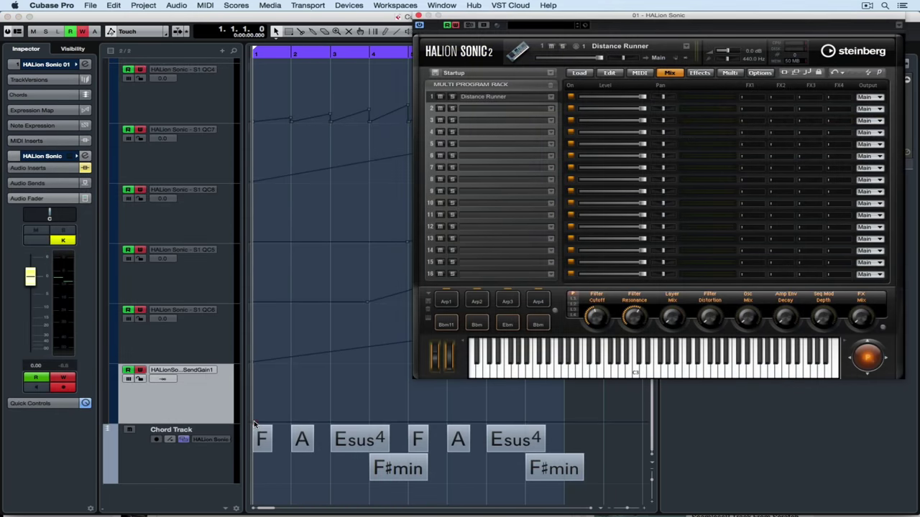
Close the finished demo and open Untitled1 with a HALion Sonic track and an F–A–Esus4–F♯min chord track
left_click(256, 420)
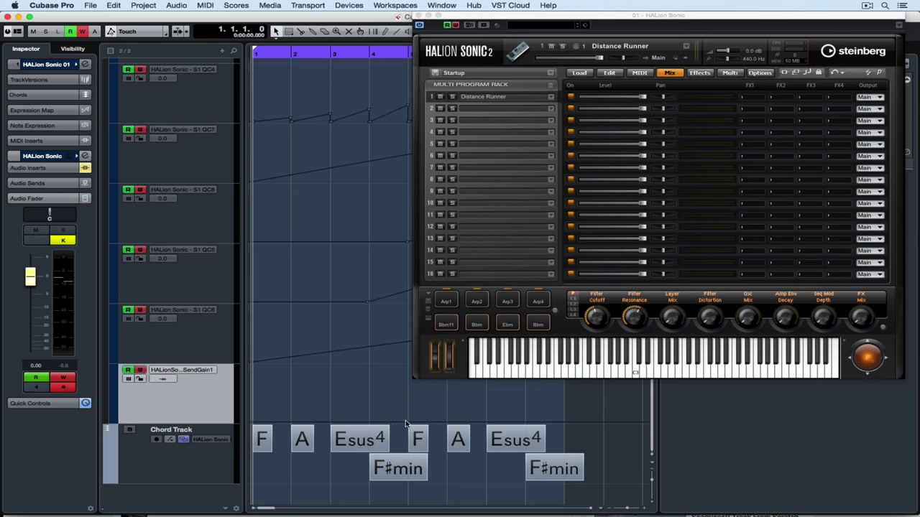
left_click_drag(407, 424, 406, 415)
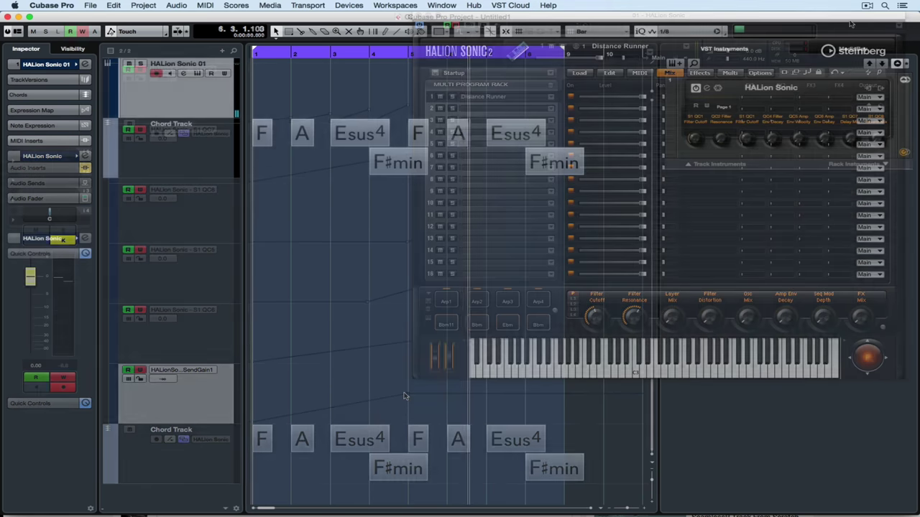
Show the QC1 Filter Cutoff automation lane and write a cutoff ramp rising to bar 5 during playback
right_click(699, 140)
left_click(712, 143)
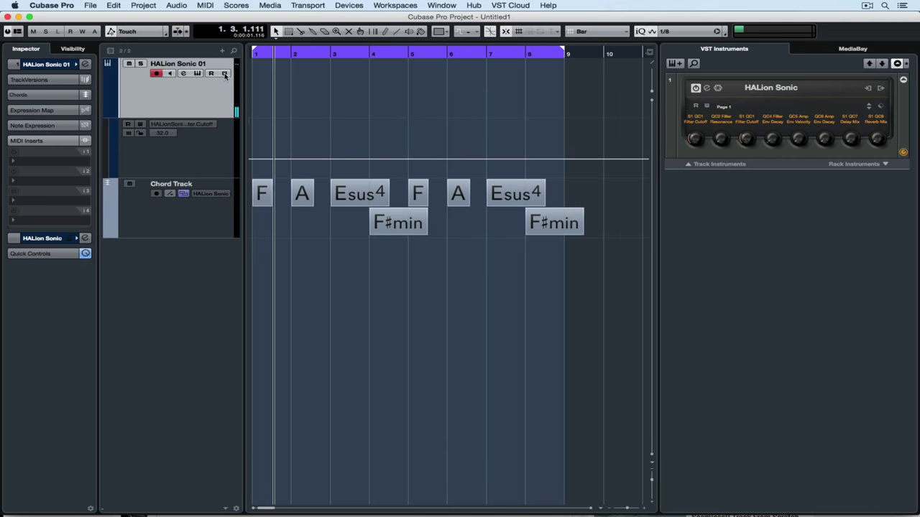
left_click(225, 73)
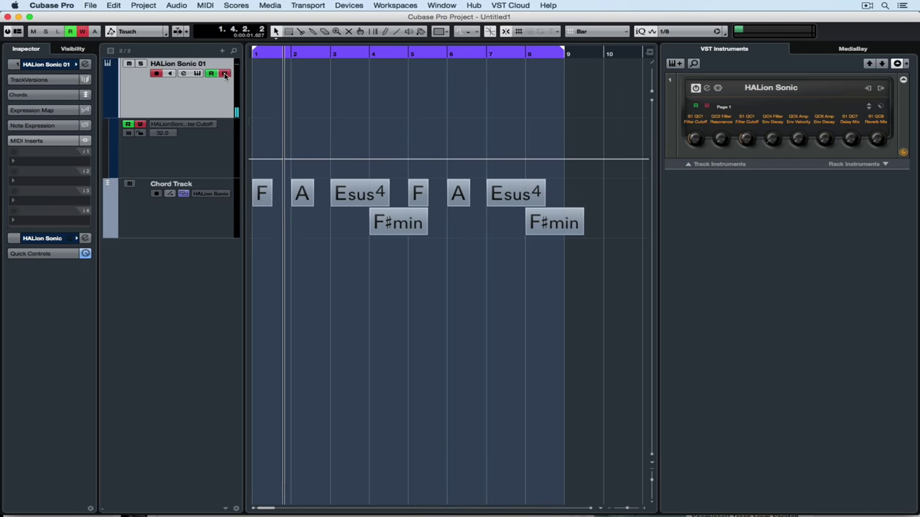
left_click(214, 144)
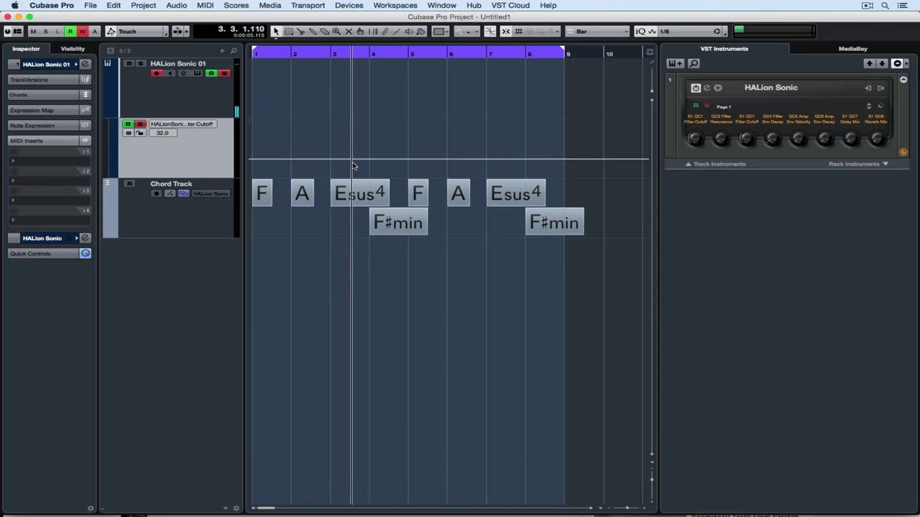
left_click(409, 159)
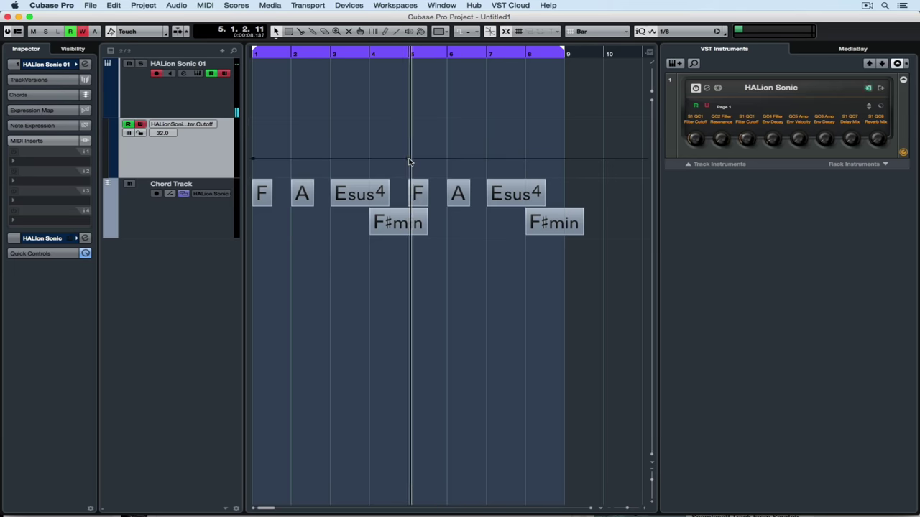
mouse_move(409, 160)
left_mouse_down()
mouse_move(406, 149)
mouse_move(448, 151)
mouse_move(410, 158)
mouse_move(407, 146)
left_mouse_up()
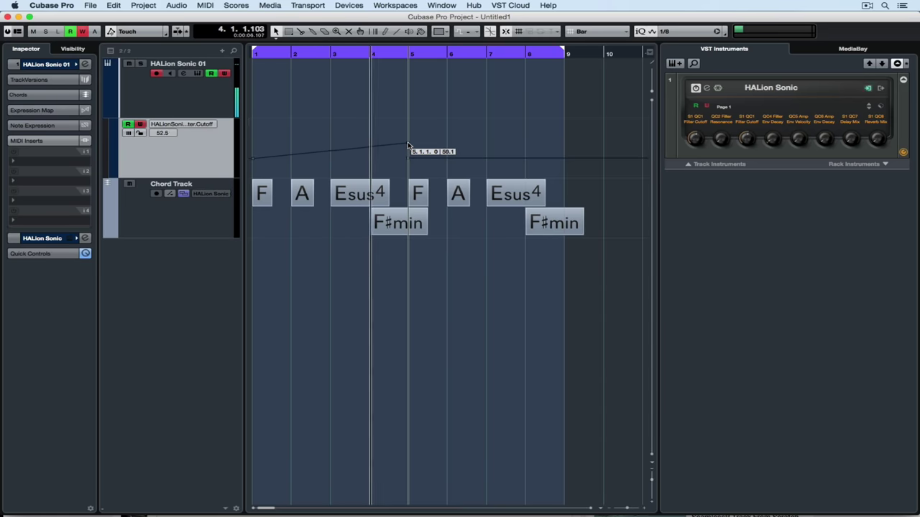
Finish the cutoff pass and show the QC2 Filter Resonance automation lane
left_click(409, 140)
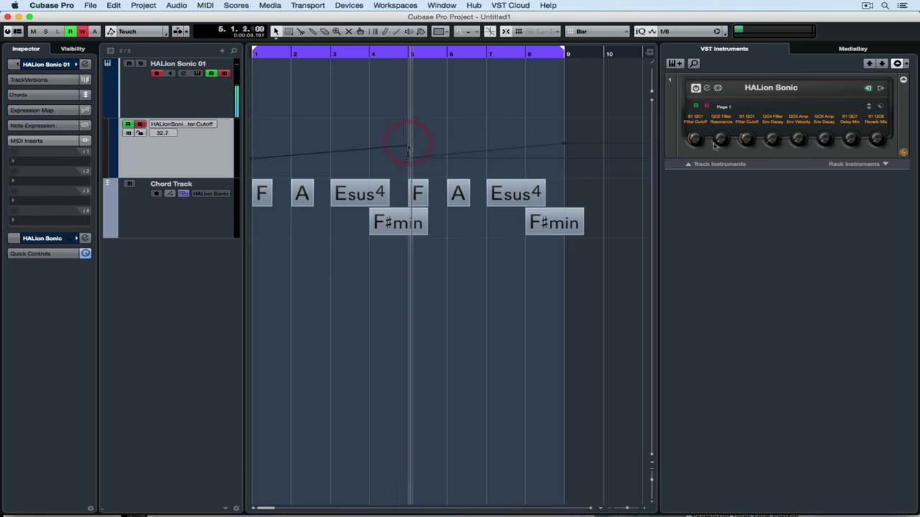
left_click(722, 140)
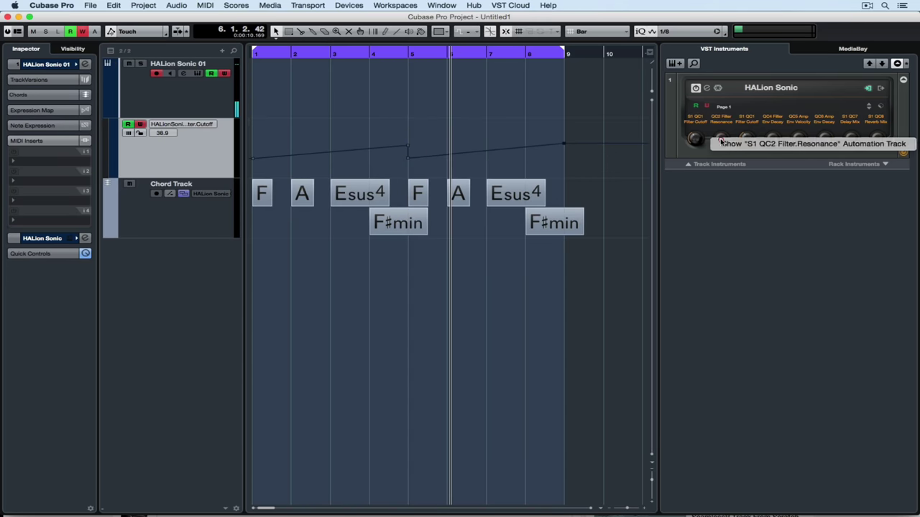
left_click(217, 214)
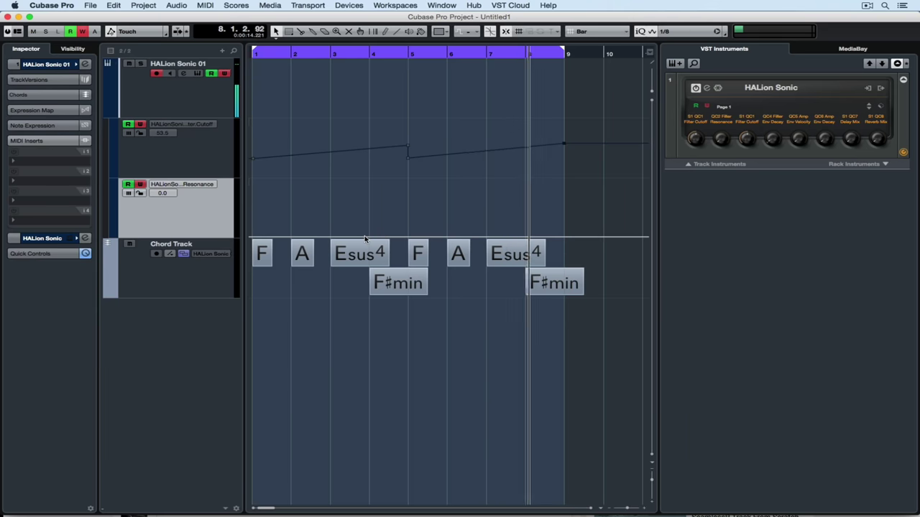
Add resonance points so the line slopes down from bar 1 to bar 5
left_click(411, 237)
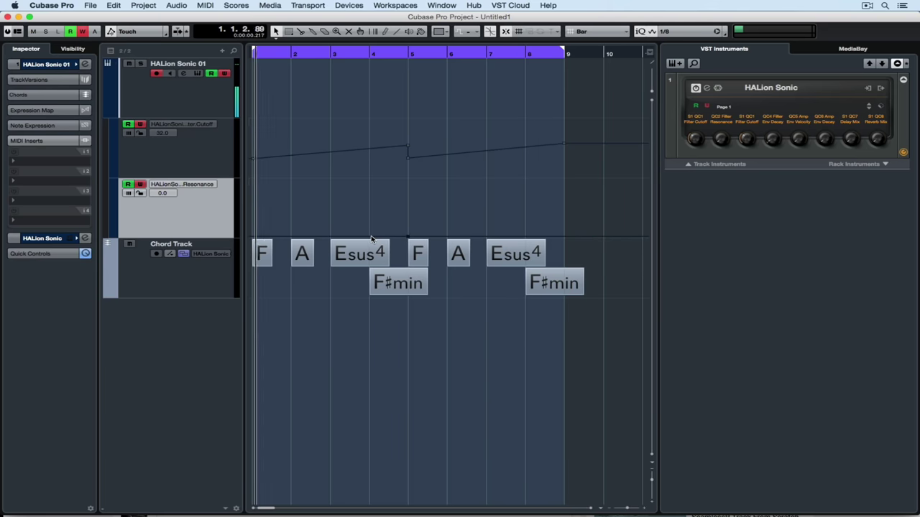
left_click(254, 238)
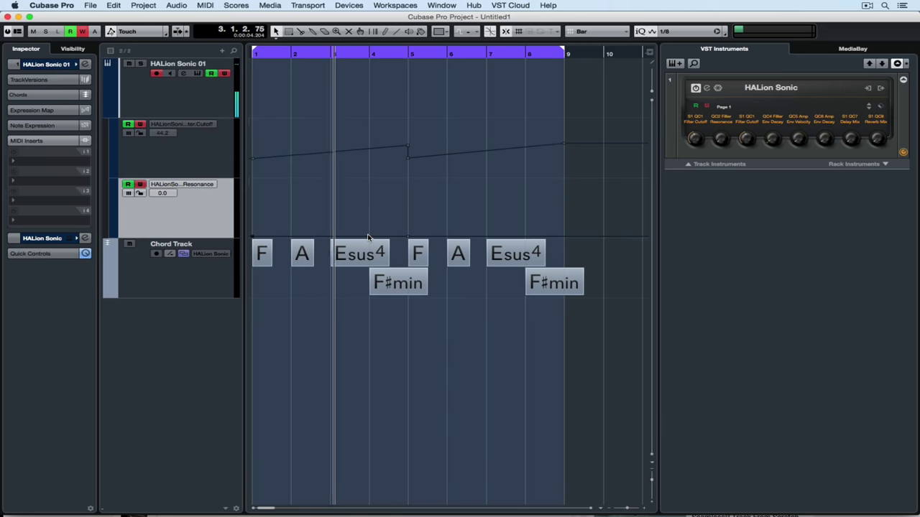
left_click_drag(368, 237, 253, 206)
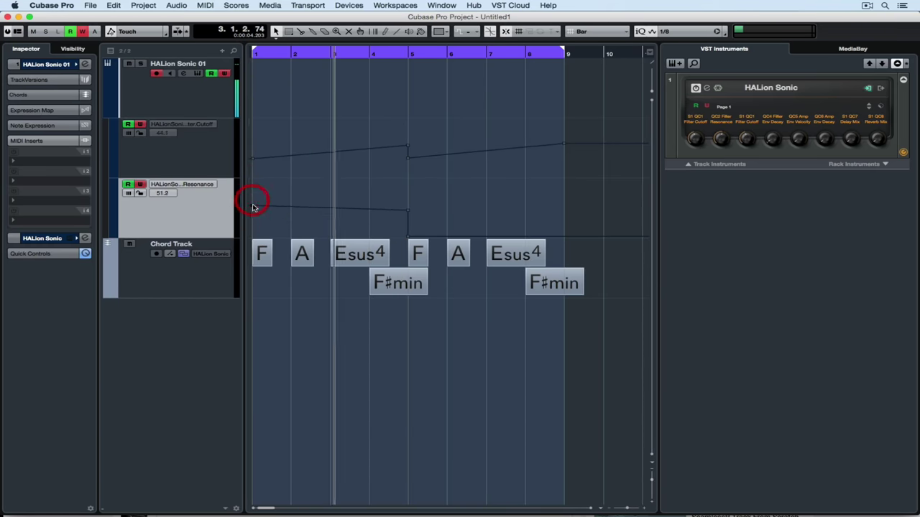
left_click_drag(407, 210, 408, 231)
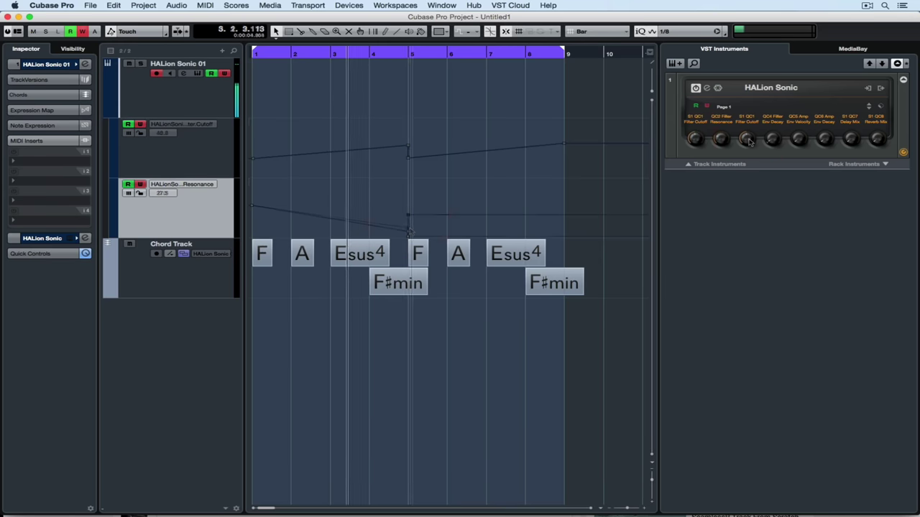
Show the QC4 Filter Distortion automation lane below Resonance
left_click(774, 141)
left_click(774, 142)
left_click(774, 143)
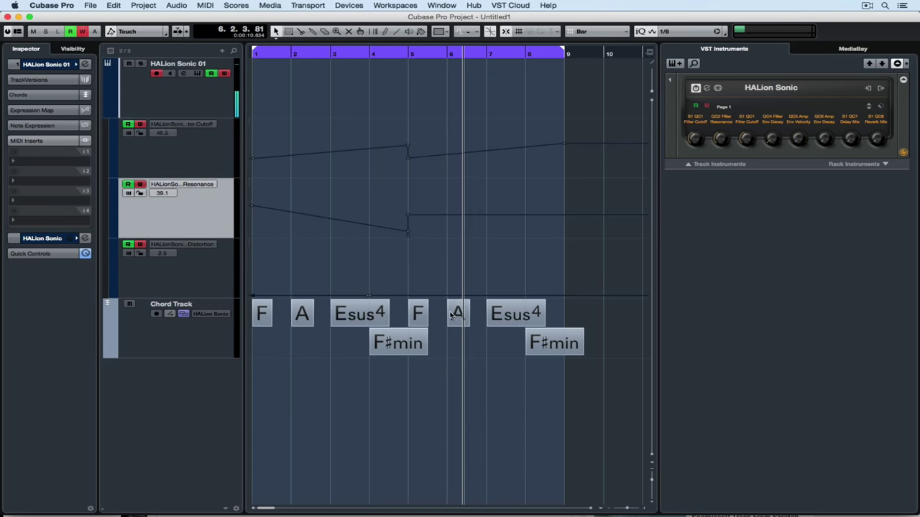
Shape a distortion ramp climbing from zero to near maximum across bar 1, then dropping flat
left_click(370, 295)
left_click(408, 296)
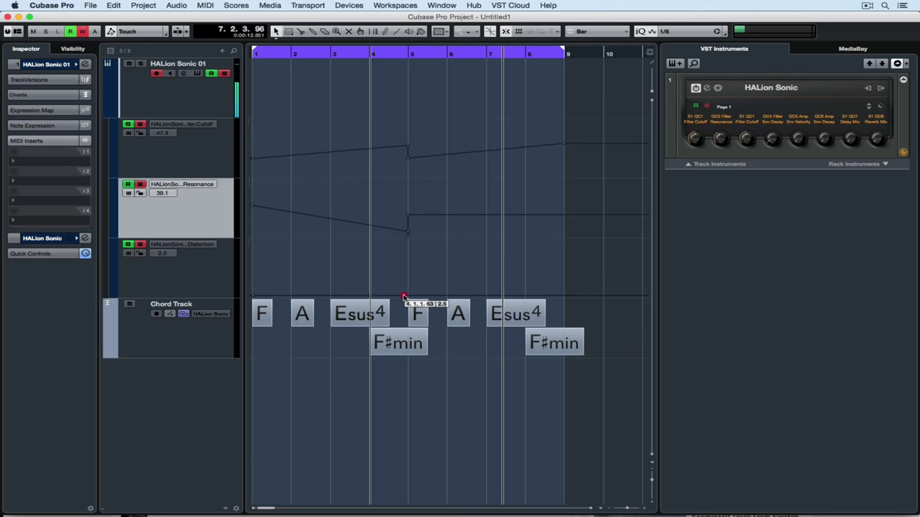
mouse_move(370, 297)
left_mouse_down()
mouse_move(371, 277)
mouse_move(364, 295)
left_mouse_up()
left_click_drag(291, 297, 286, 241)
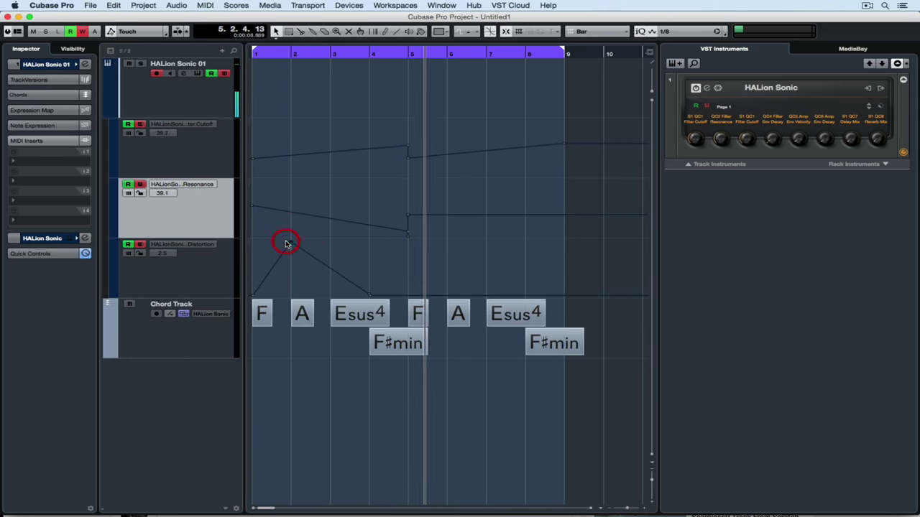
left_click_drag(332, 273, 302, 300)
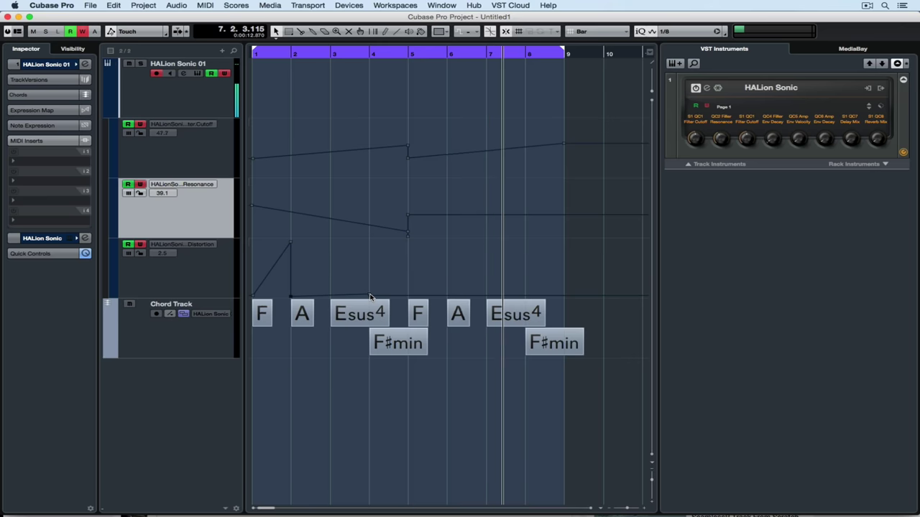
left_click_drag(370, 291, 372, 296)
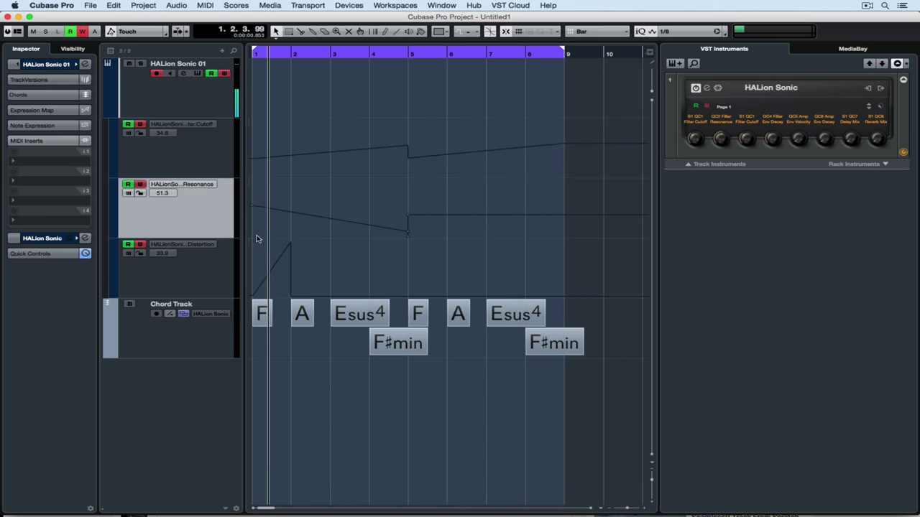
left_click_drag(291, 247, 291, 249)
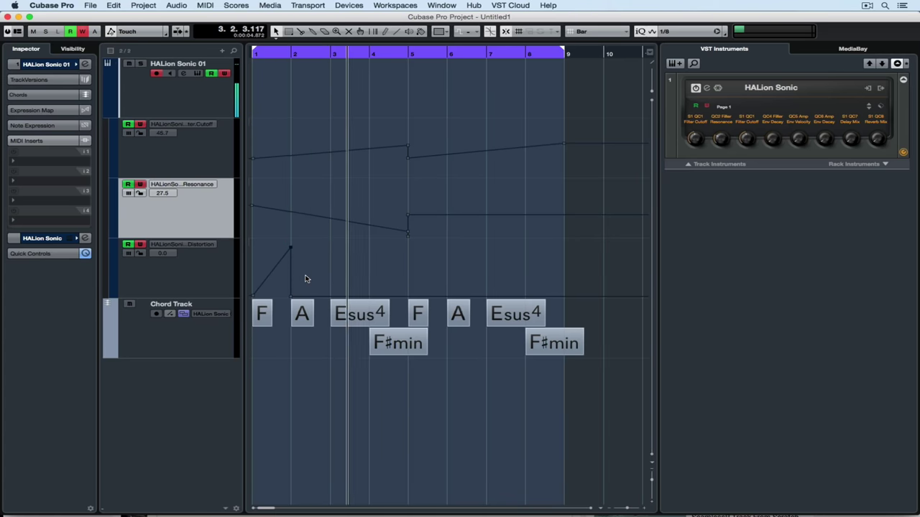
Copy the distortion ramp into each following bar and the bar 1–5 cutoff and resonance curves into bars 5–9
left_click(268, 264)
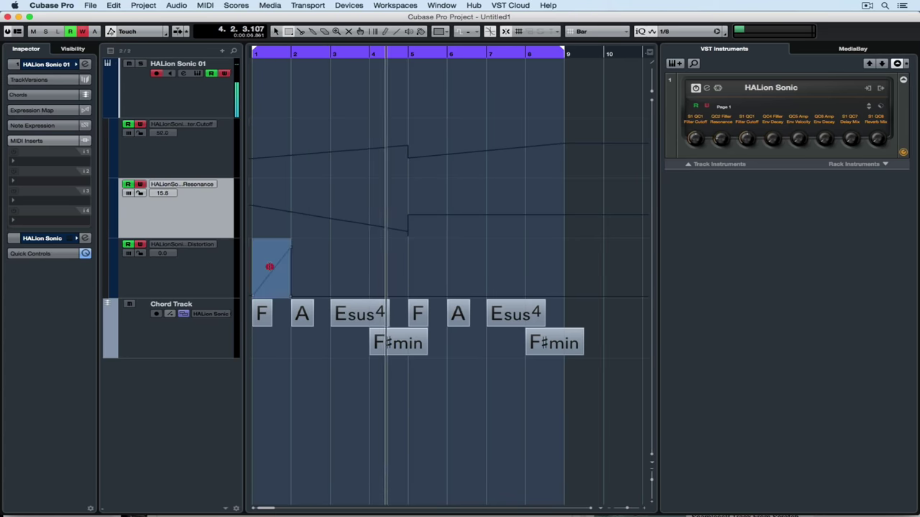
left_click_drag(271, 265, 581, 257)
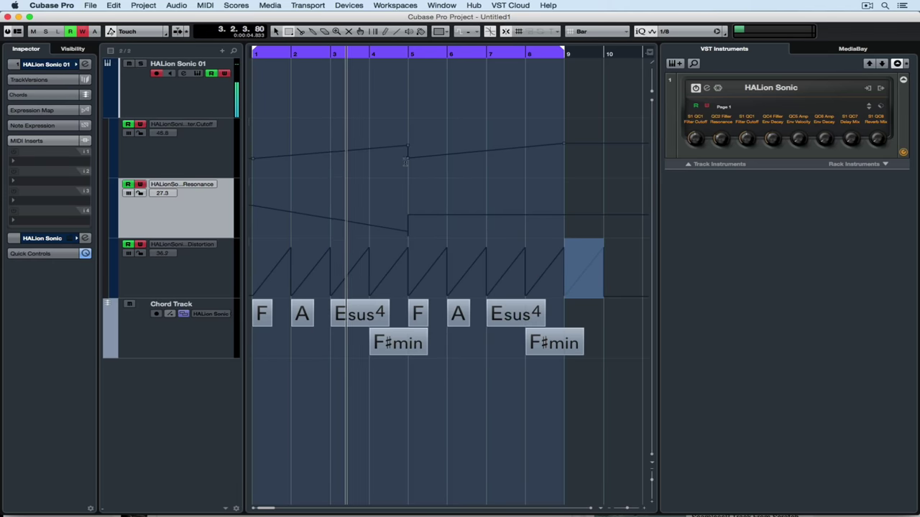
left_click_drag(406, 147, 256, 205)
left_click_drag(324, 163, 470, 157)
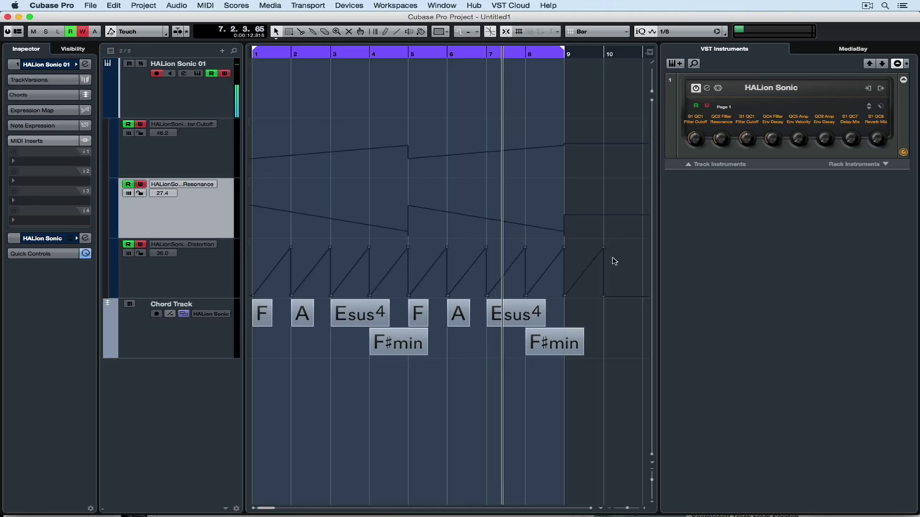
left_click_drag(612, 259, 259, 244)
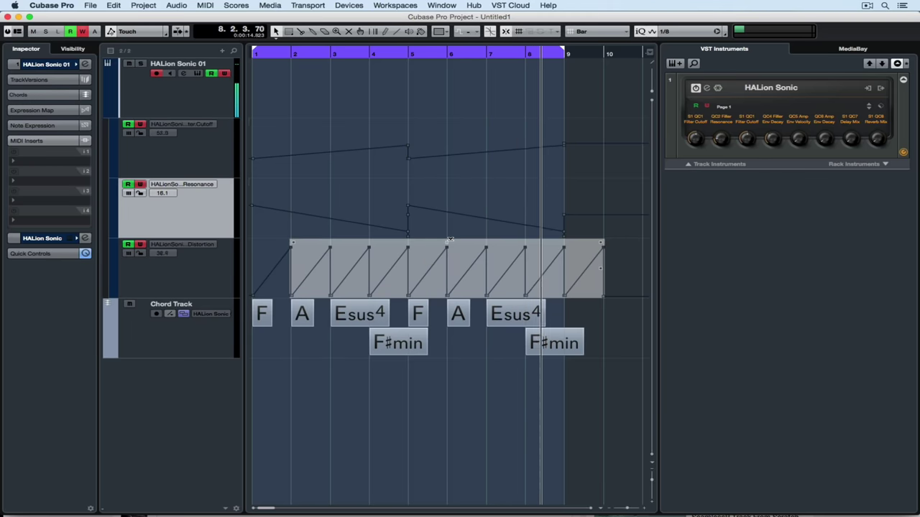
Scale the distortion ramps down and tilt them so peaks rise gradually across bars 1–8
left_click(444, 244)
left_click_drag(444, 243, 443, 269)
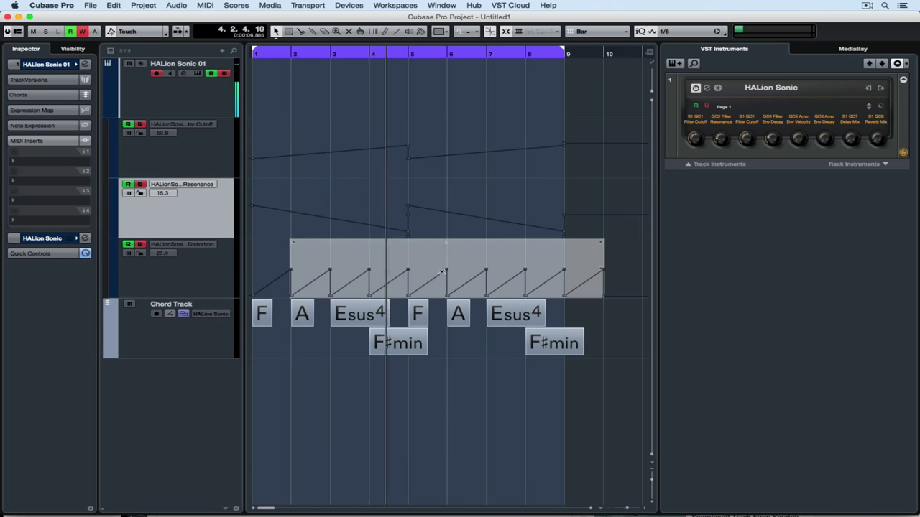
left_click_drag(527, 243, 252, 243)
left_click(264, 243)
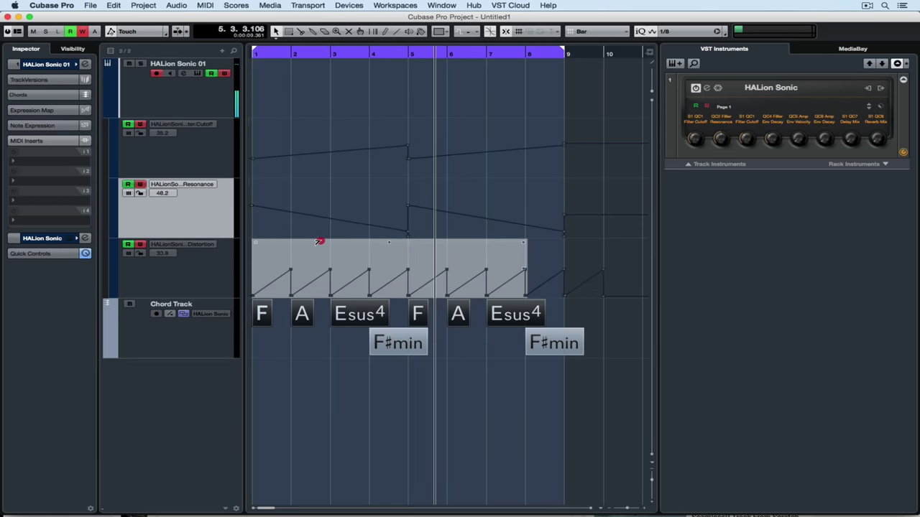
left_click_drag(319, 241, 345, 270)
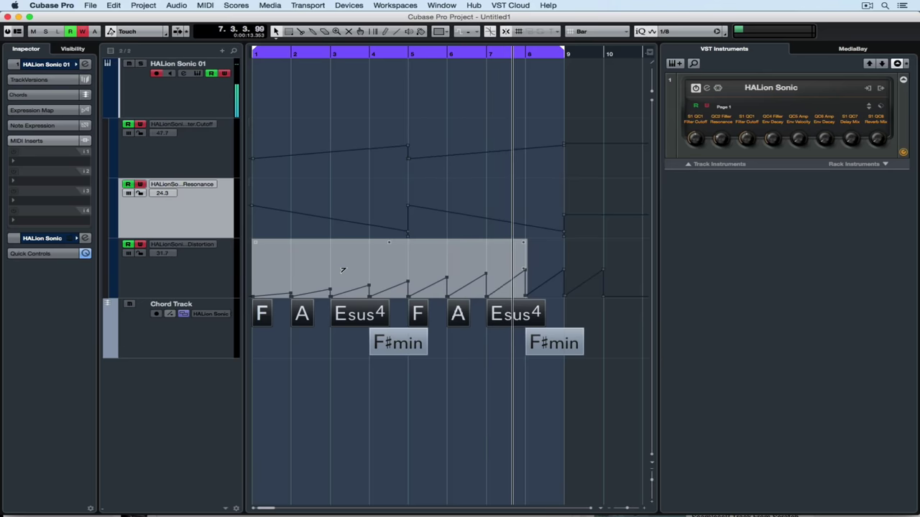
left_click(343, 269)
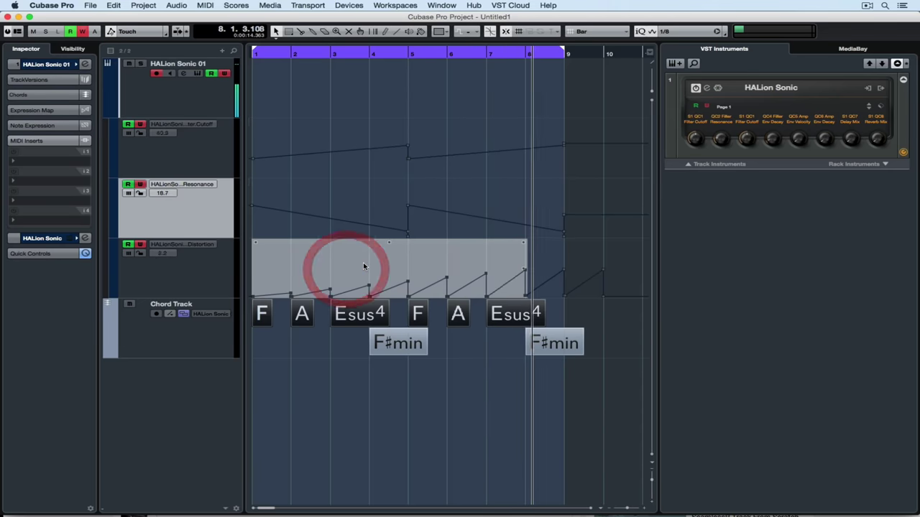
Show the QC7 Seq Mod Depth lane and raise its end point so it ramps up to bar 9
right_click(851, 140)
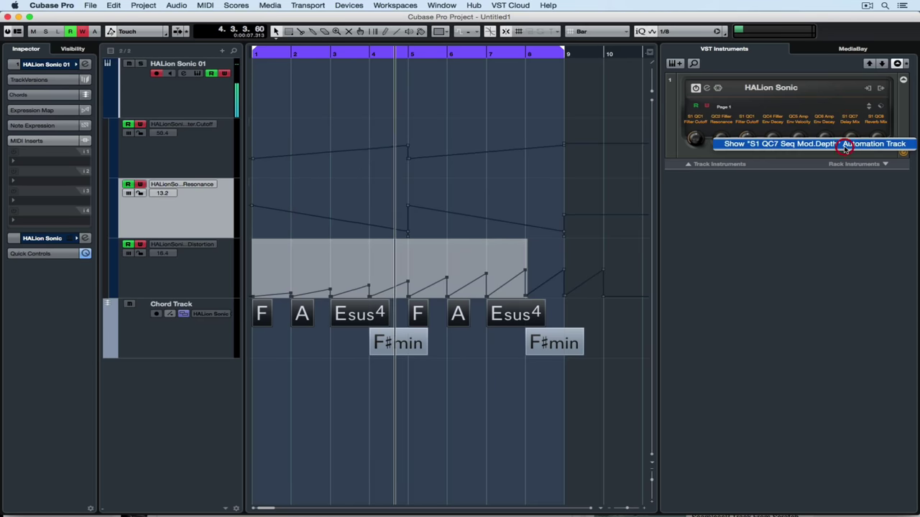
left_click(844, 144)
left_click(363, 356)
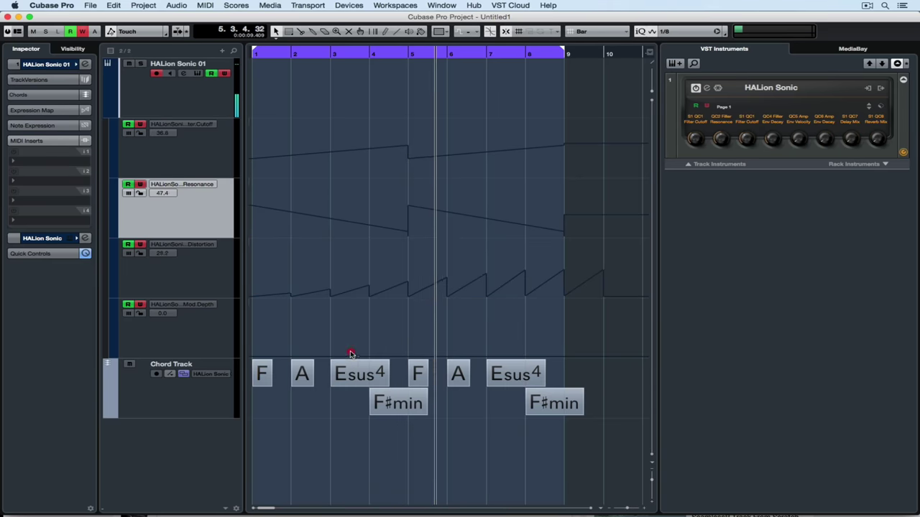
left_click(357, 363)
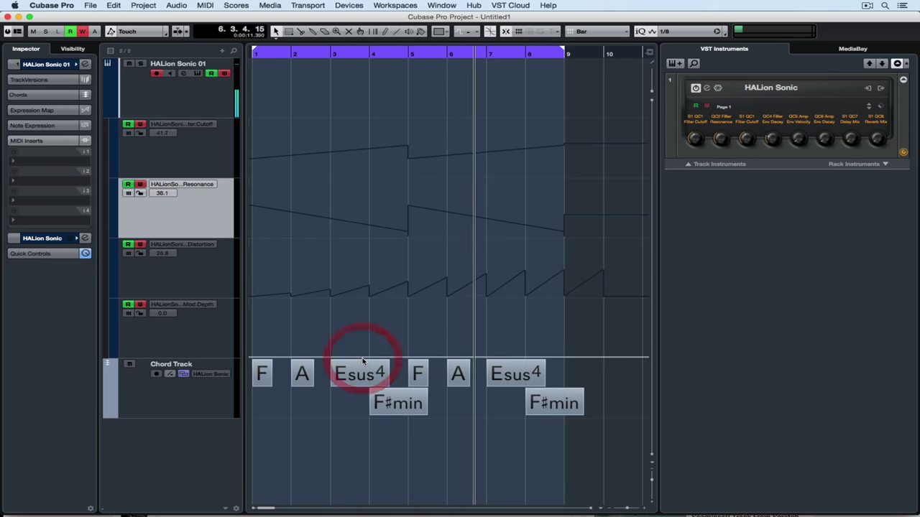
left_click(241, 352)
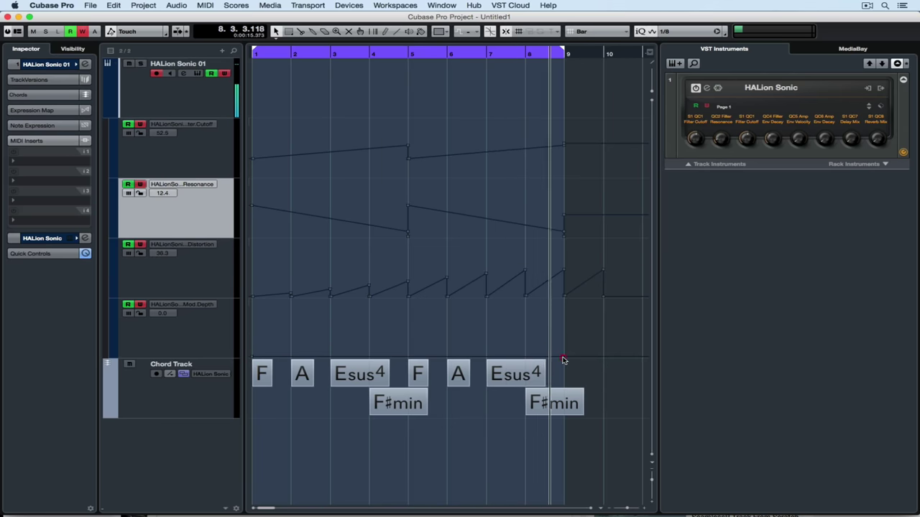
left_click_drag(529, 357, 563, 324)
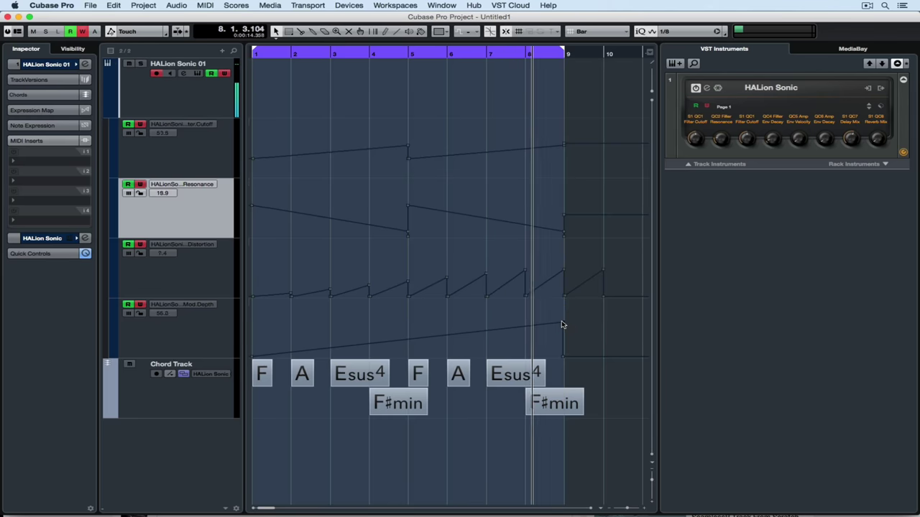
Show the FX Mix lane with its bar-9 point raised to 47, and raise the Osc Mix bar-9 point
left_click(877, 143)
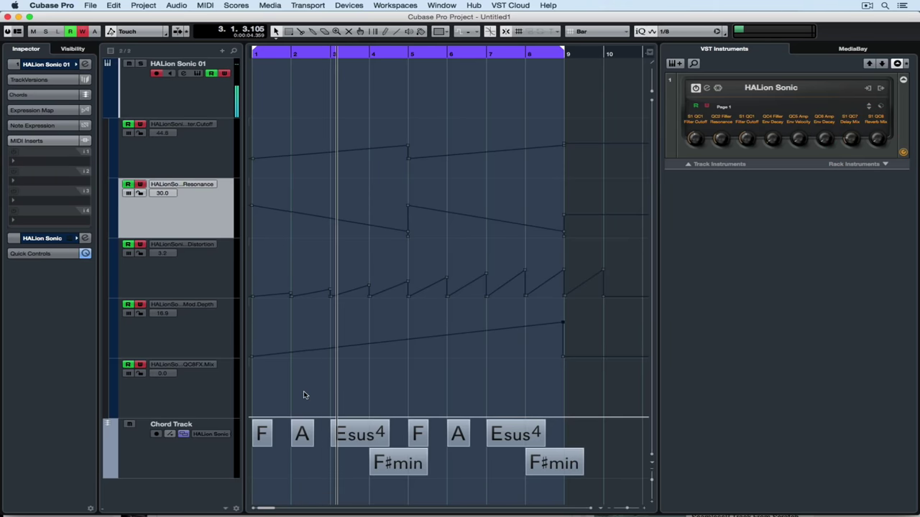
left_click(561, 406)
left_click_drag(561, 407, 561, 380)
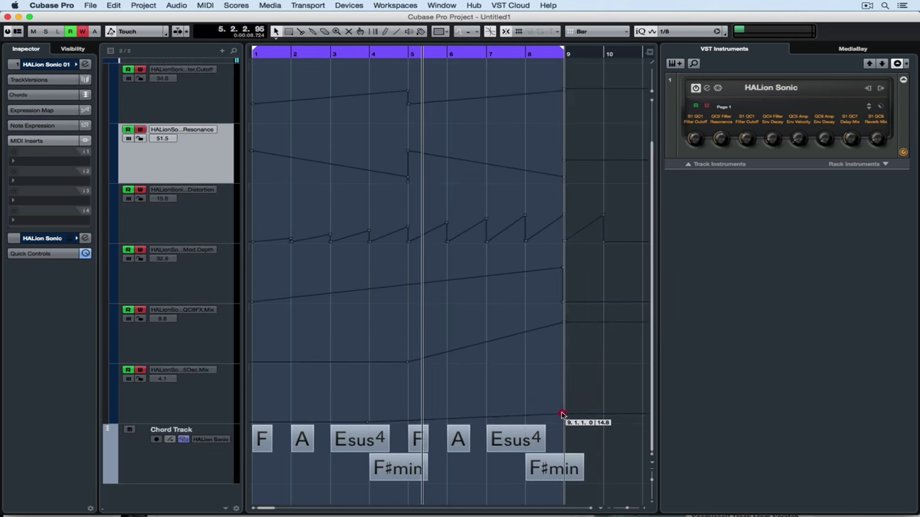
left_click_drag(566, 417, 557, 384)
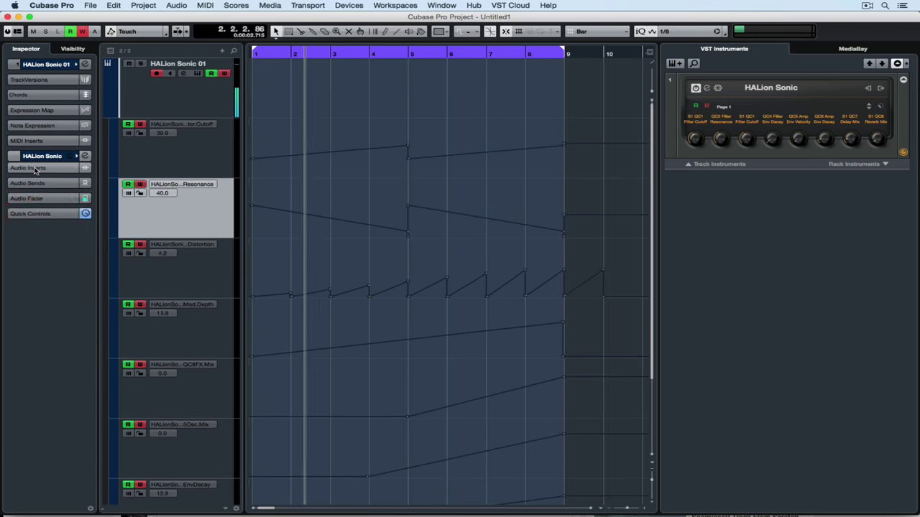
Load MorphFilter into the track's first insert slot and move its morph point down and right
left_click(34, 169)
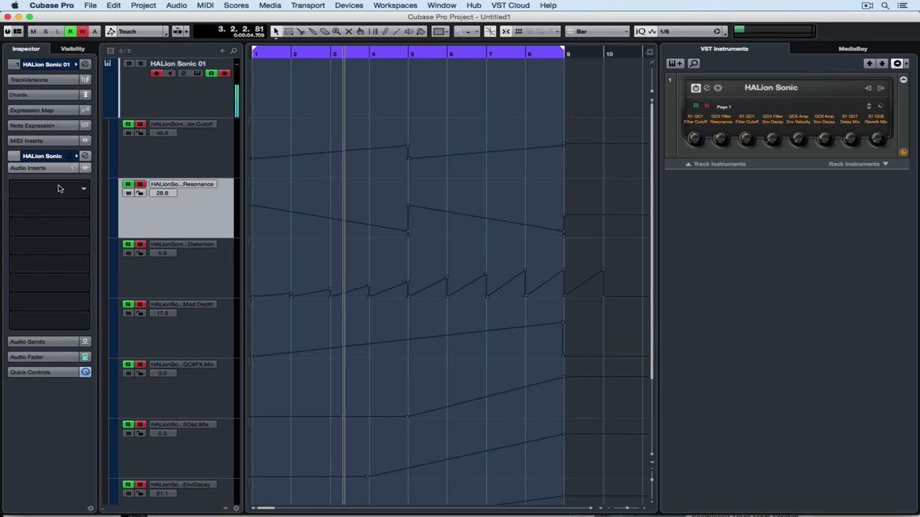
left_click(82, 190)
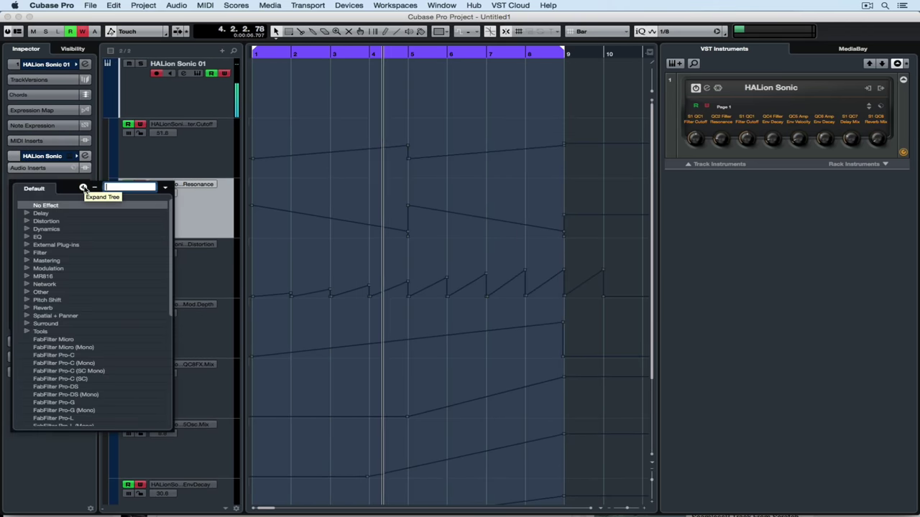
type("filter")
left_click(83, 187)
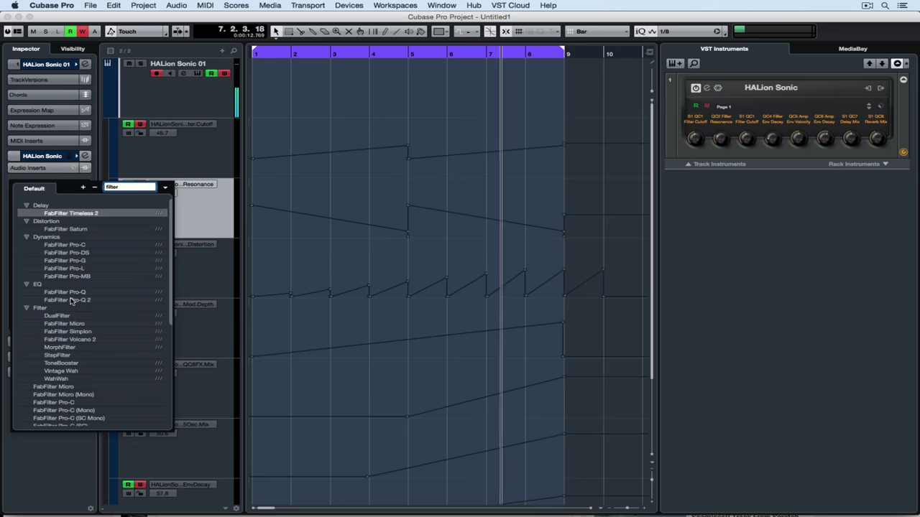
left_click(60, 348)
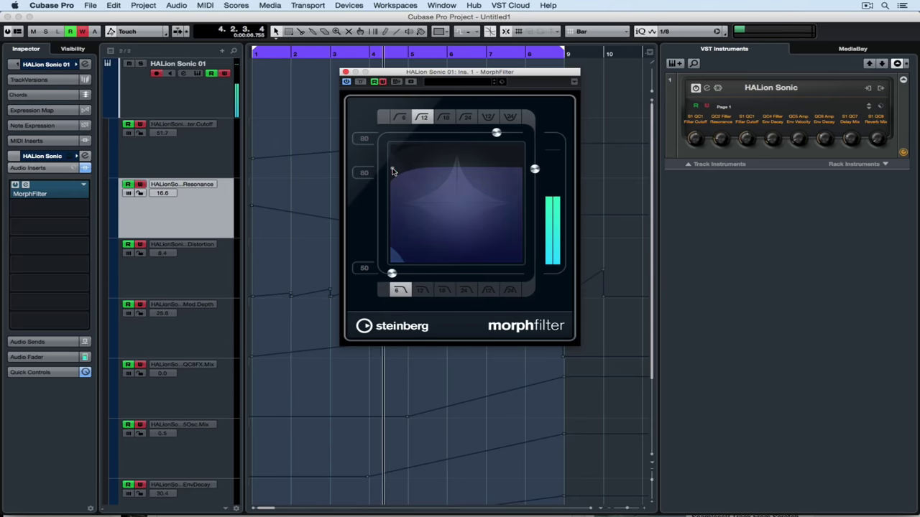
left_click_drag(393, 171, 401, 237)
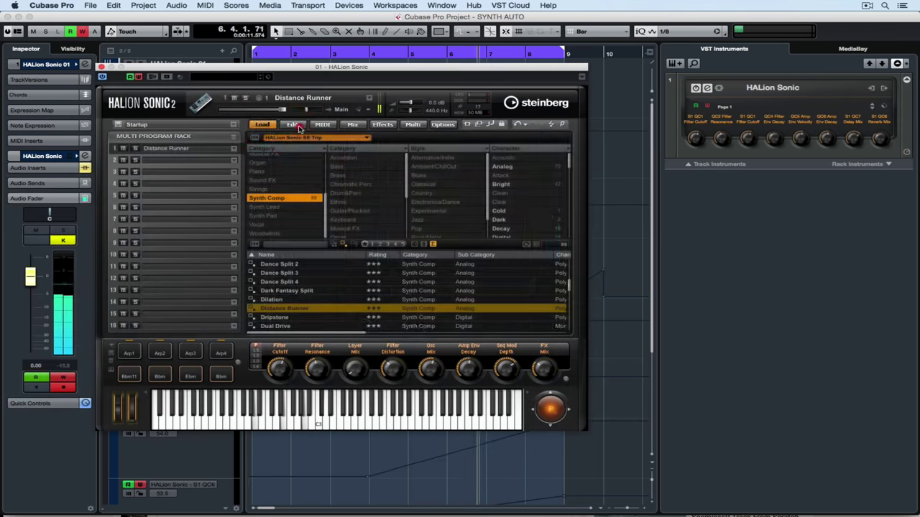
Check HALion Sonic's Edit, MIDI, Mix and Effects pages and AUX FX 1's Ping-Pong Multi Delay
left_click(292, 125)
left_click(320, 125)
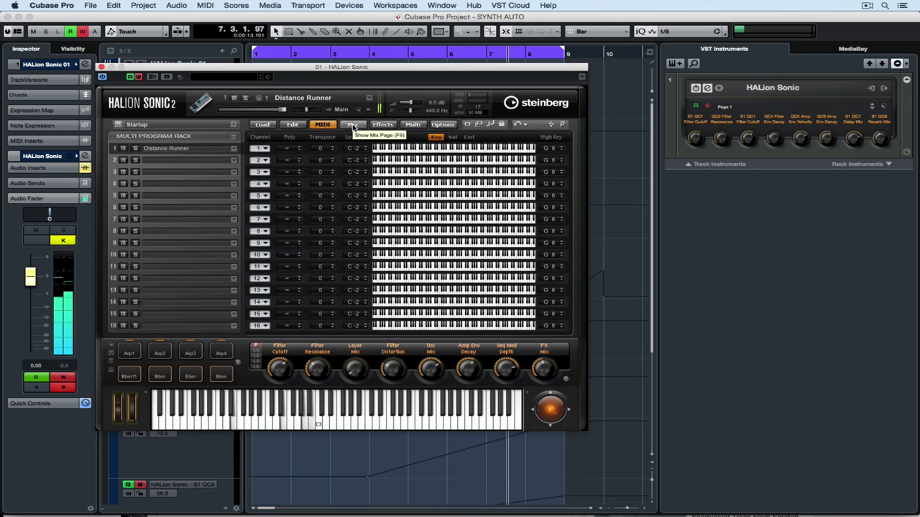
left_click(352, 125)
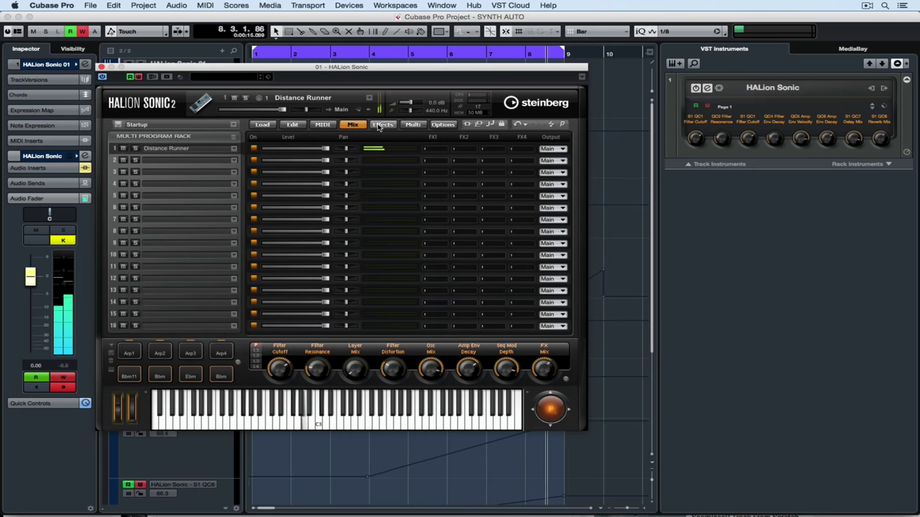
left_click(381, 126)
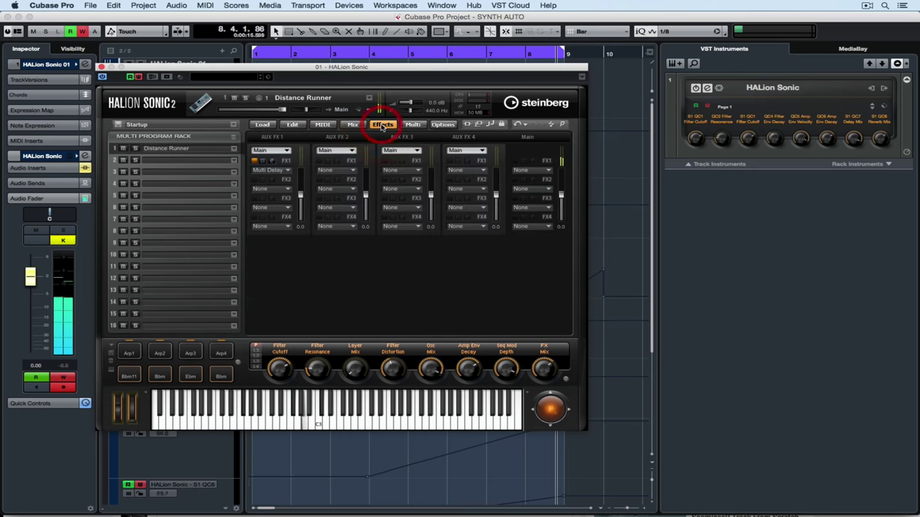
left_click(272, 161)
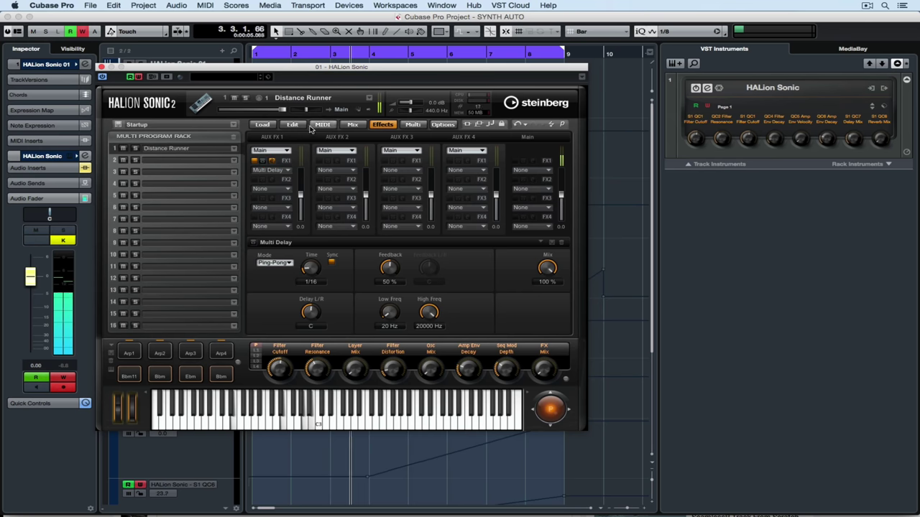
Show an automation lane for the FX 1 send level from the Mix page
left_click(352, 125)
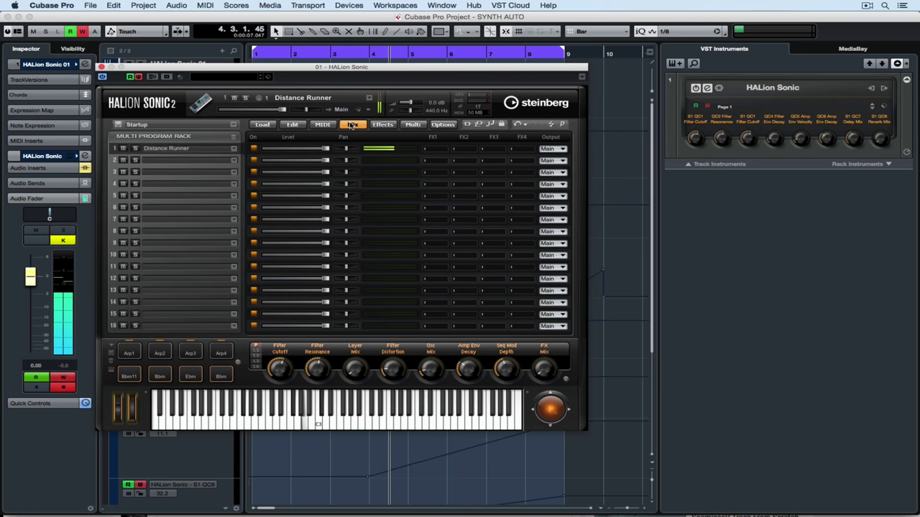
right_click(436, 148)
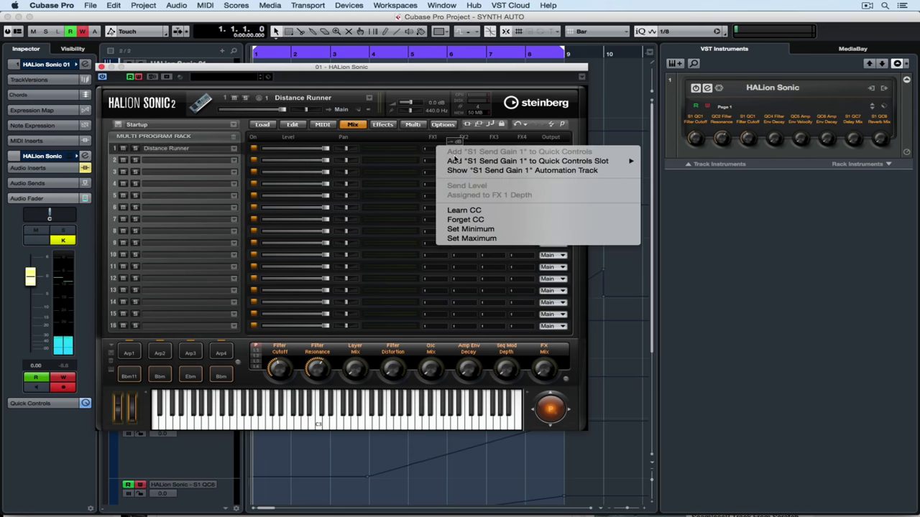
left_click(464, 171)
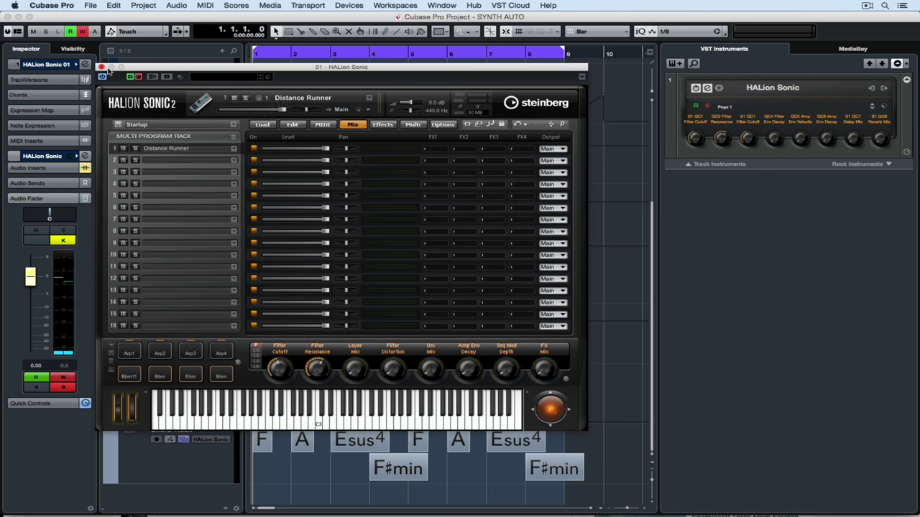
Add a SendGain1 point at bar 5 holding at -5.6, play it, and close HALion Sonic
left_click_drag(138, 69, 454, 3)
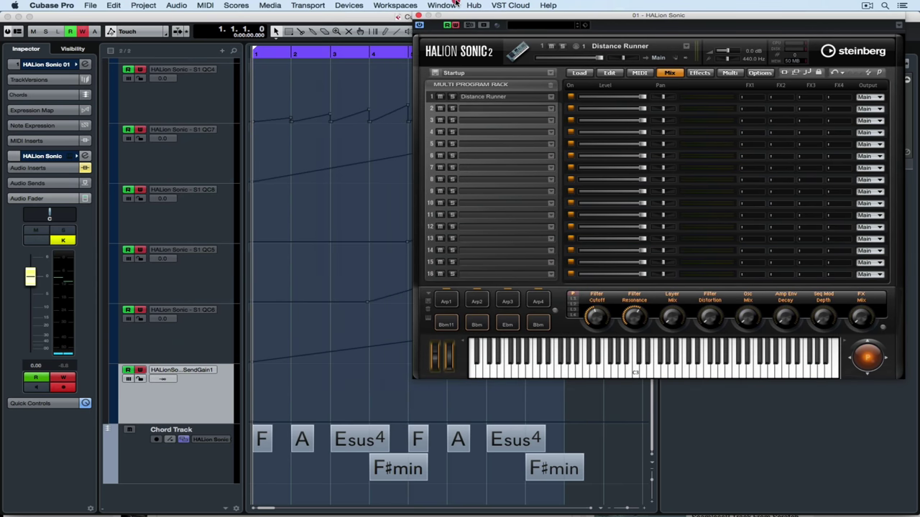
left_click(253, 424)
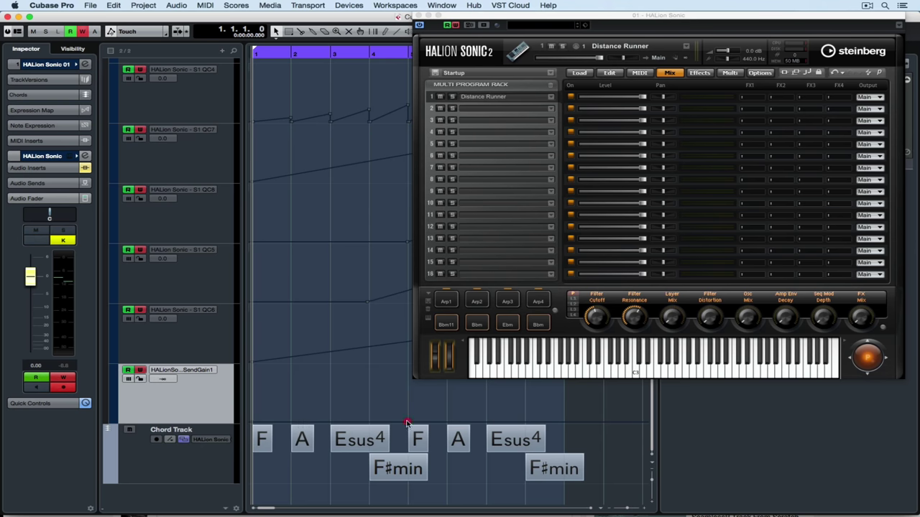
left_click_drag(406, 424, 405, 411)
key("space")
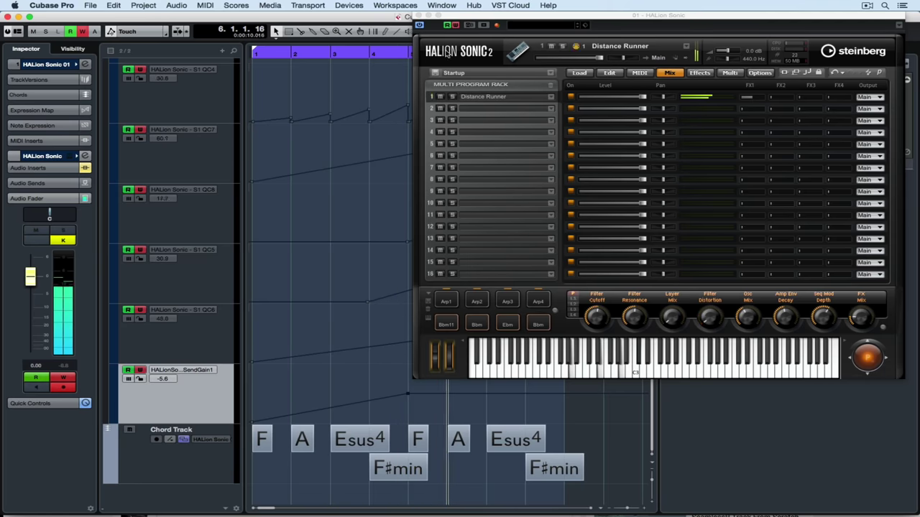
left_click(418, 15)
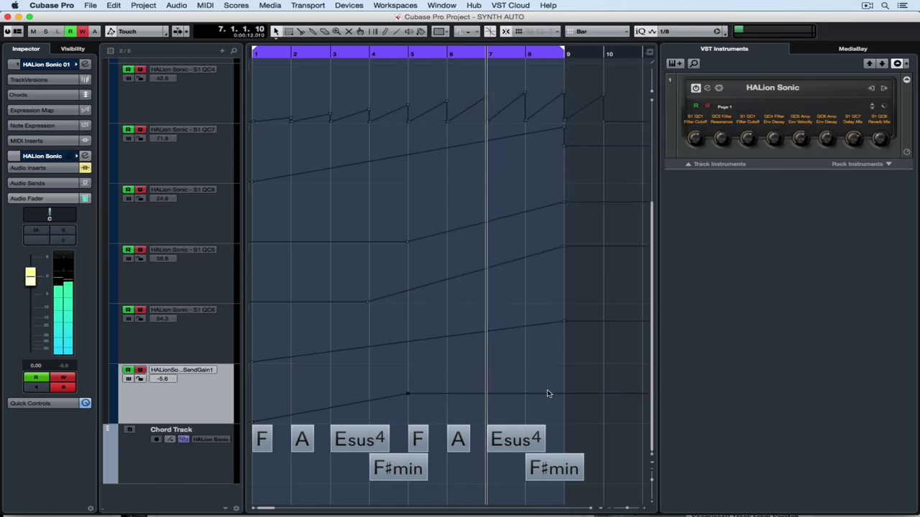
Raise the SendGain1 automation point at bar 9 and move the playback position to bar 4
left_click_drag(563, 394, 562, 381)
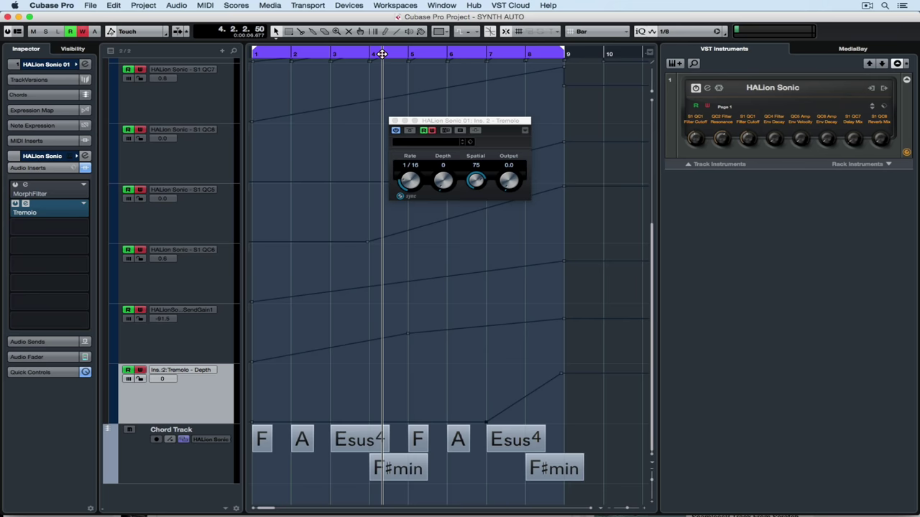
left_click(381, 53)
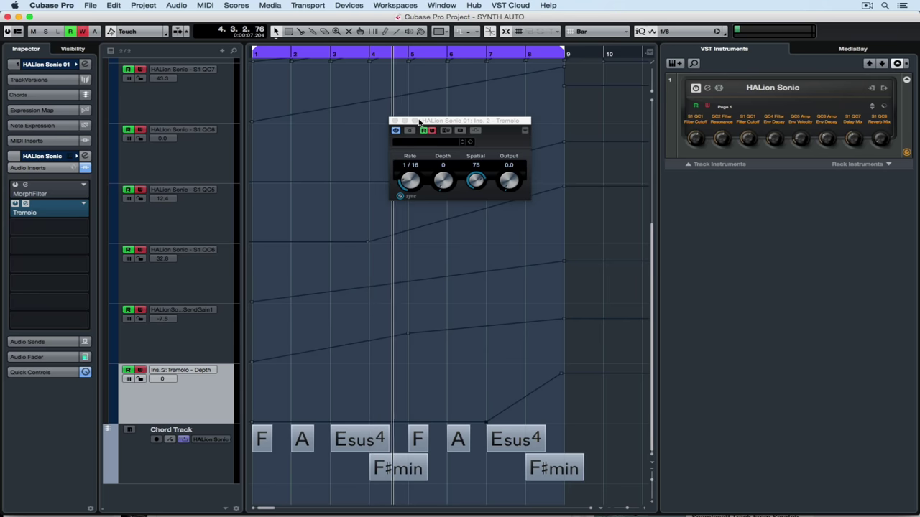